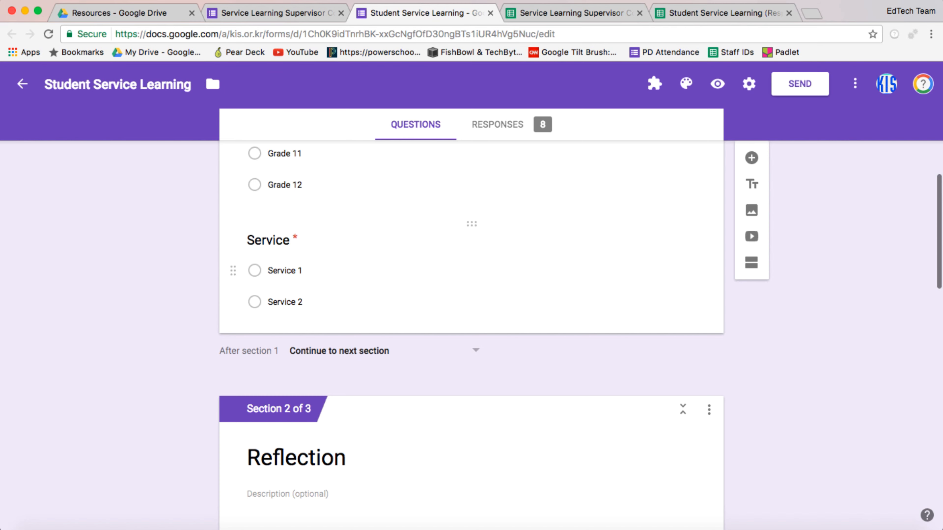
# - Add a "Service 3" option to the Service multiple-choice question in the Student Service Learning form
pyautogui.click(297, 274)
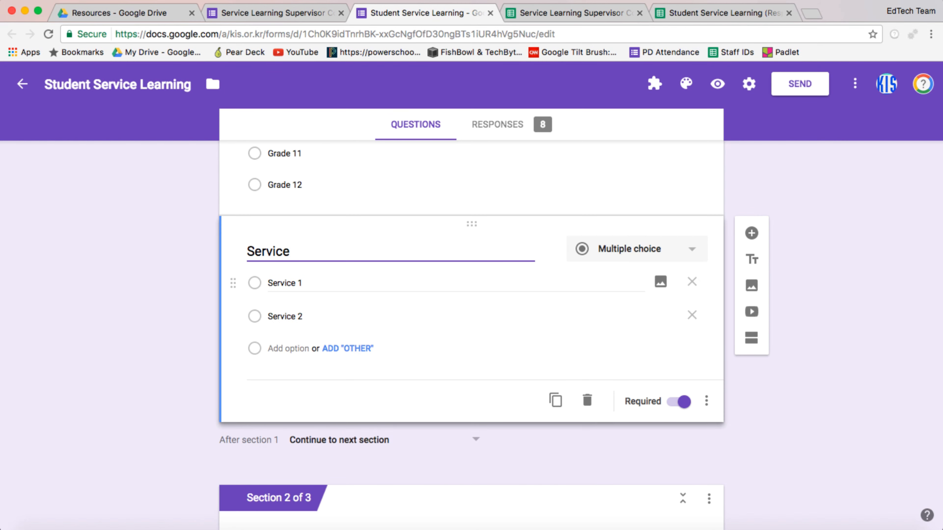
pyautogui.click(289, 349)
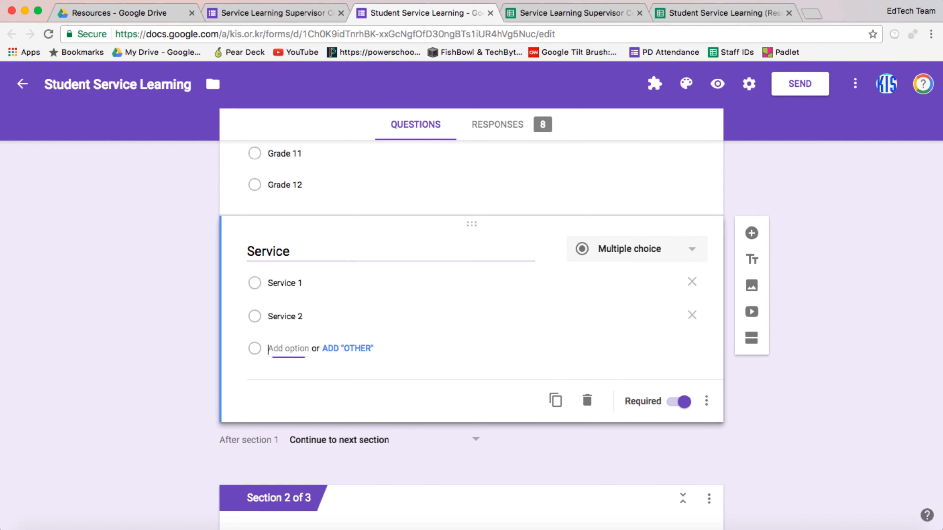
pyautogui.write('Service 3')
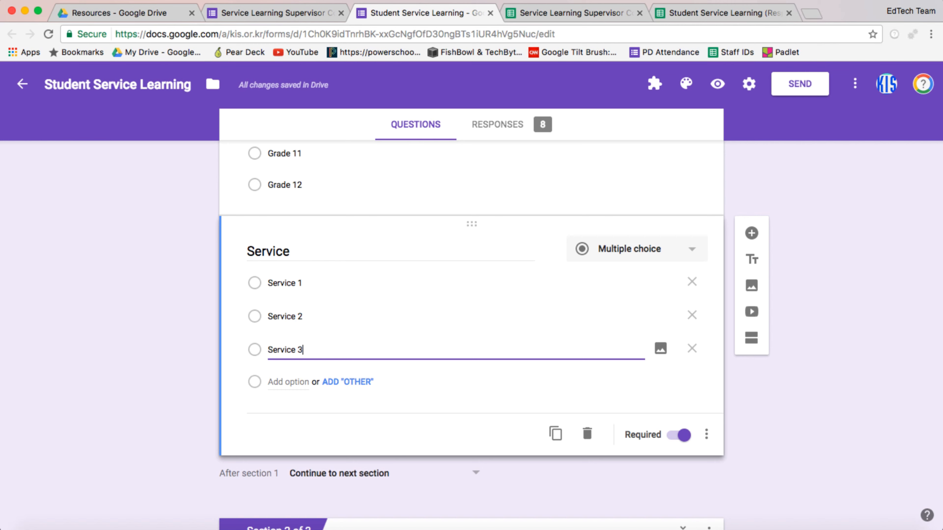
pyautogui.click(167, 326)
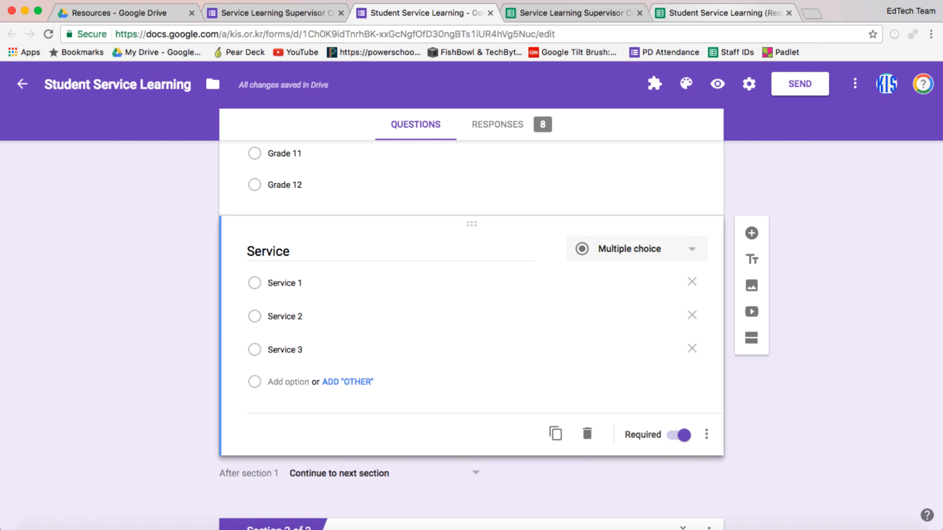
# - Review the columns of the Form Responses 1 and Supervisor Form sheets in the Student Service Learning (Responses) spreadsheet
pyautogui.click(724, 13)
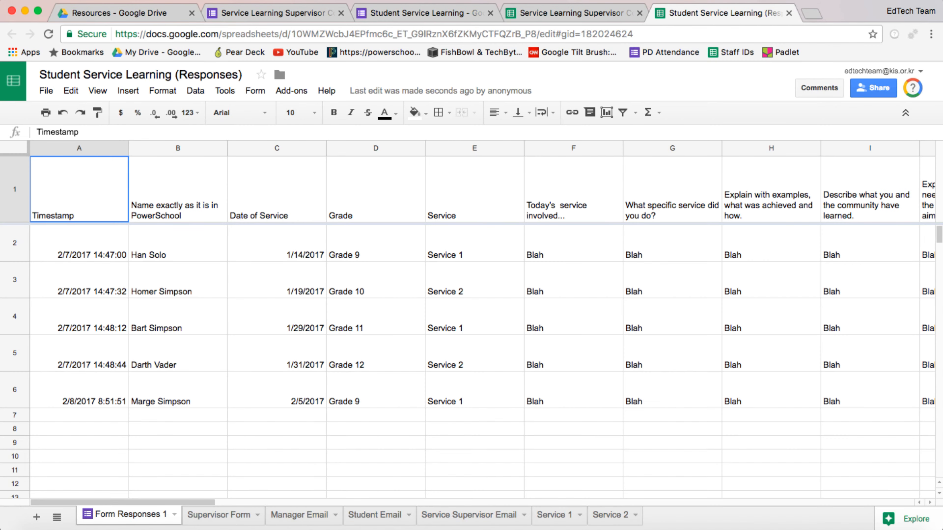
pyautogui.hscroll(15, 472, 316)
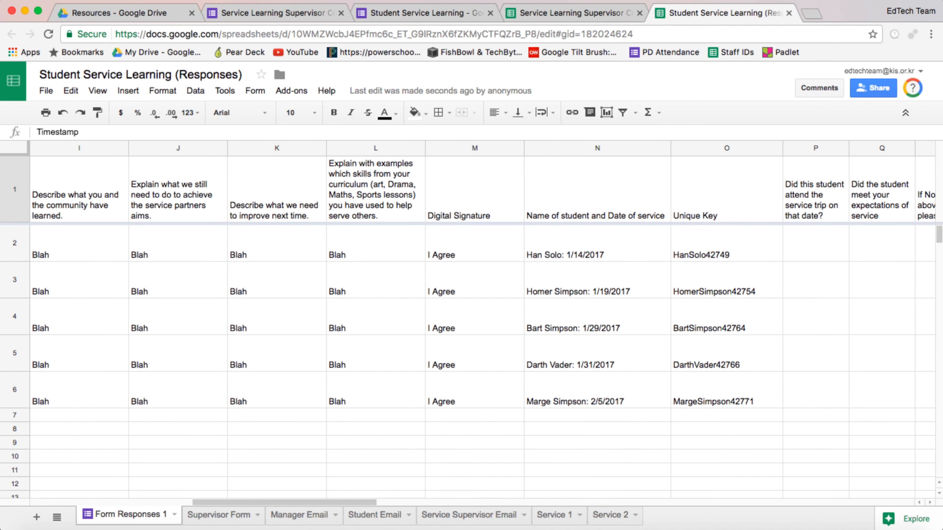
pyautogui.hscroll(-20, 472, 316)
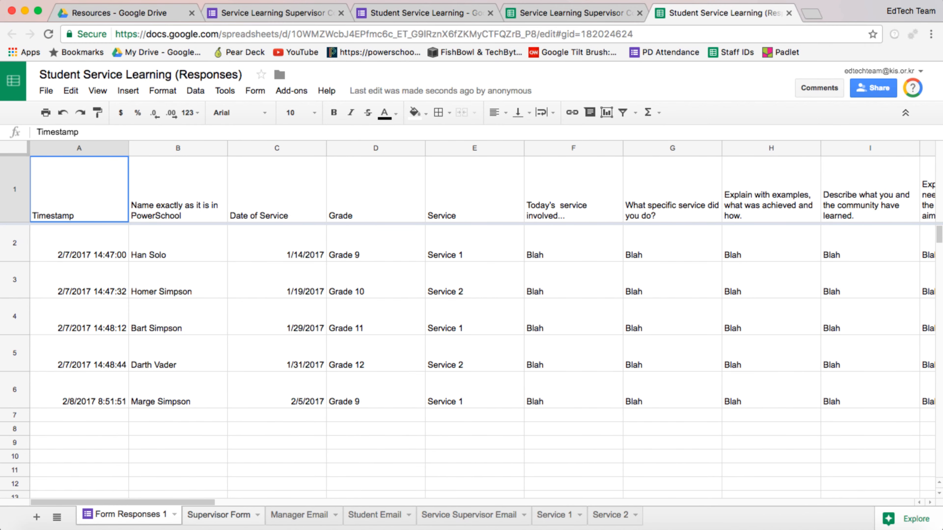
pyautogui.click(219, 515)
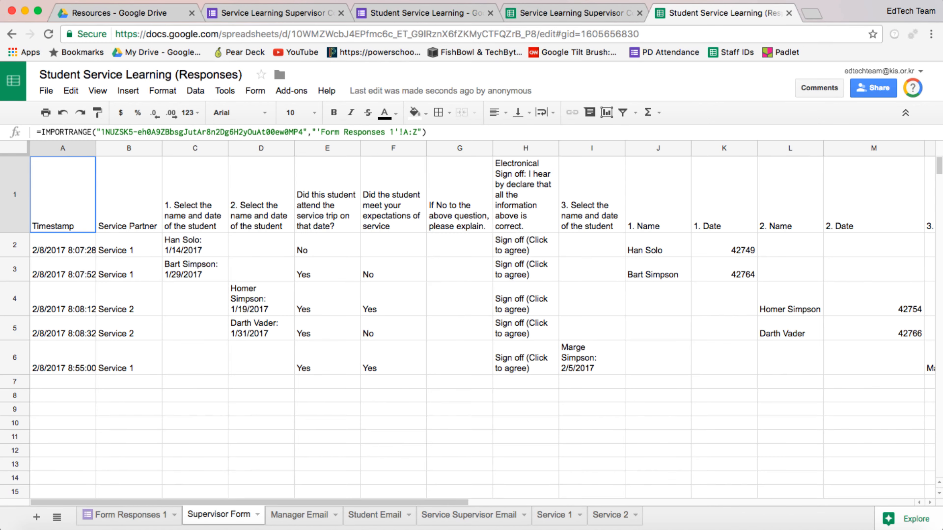
pyautogui.hscroll(3, 483, 319)
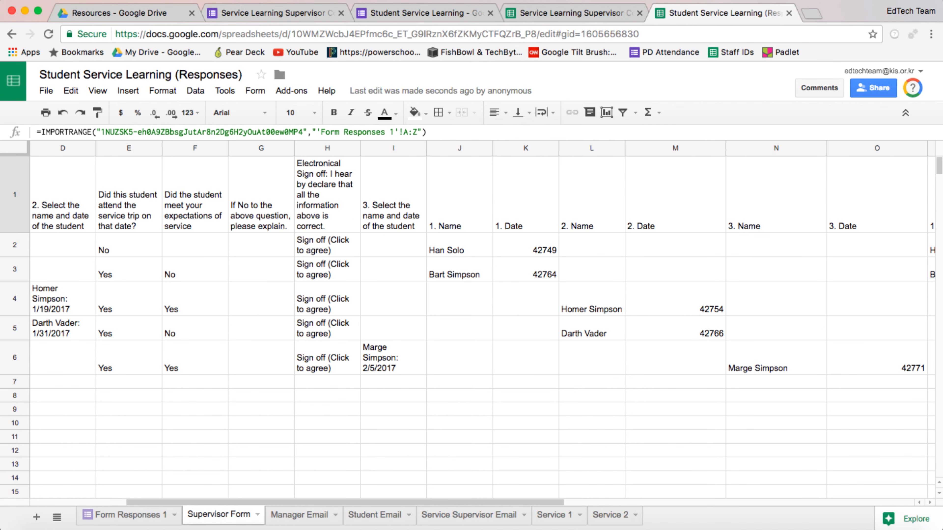
pyautogui.hscroll(5, 483, 319)
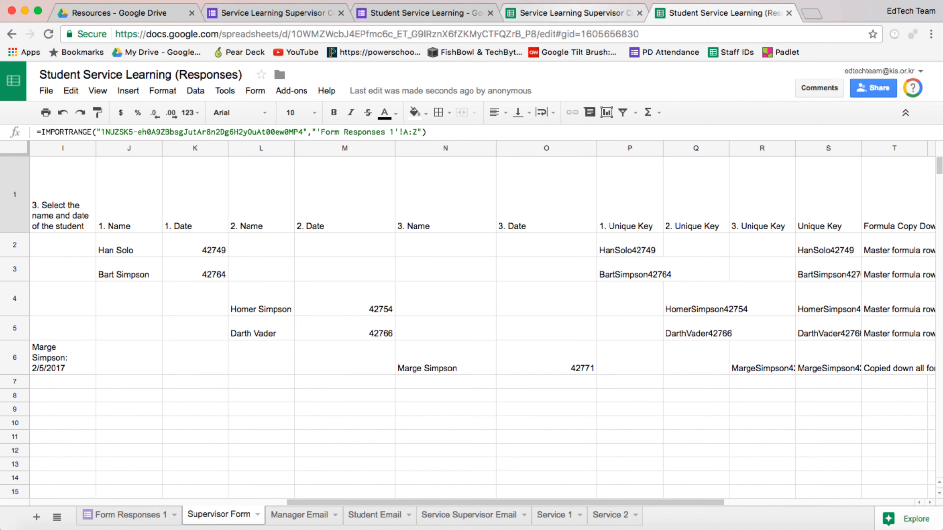
# - Inspect the 3. Name, 3. Date, 3. Unique Key and combined Unique Key columns in the Service Learning Supervisor Confirmation (Responses) spreadsheet
pyautogui.click(571, 13)
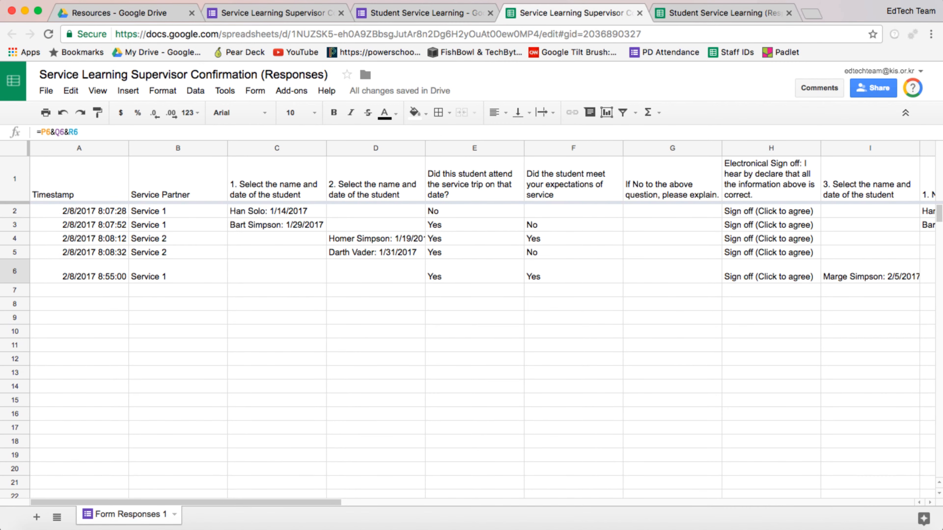
pyautogui.hscroll(8, 483, 320)
pyautogui.click(433, 182)
pyautogui.click(510, 182)
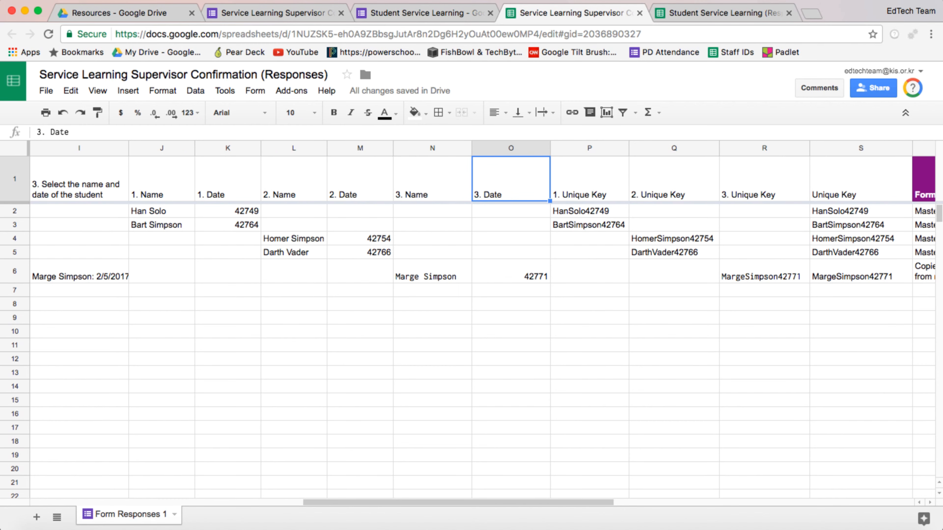
pyautogui.click(765, 181)
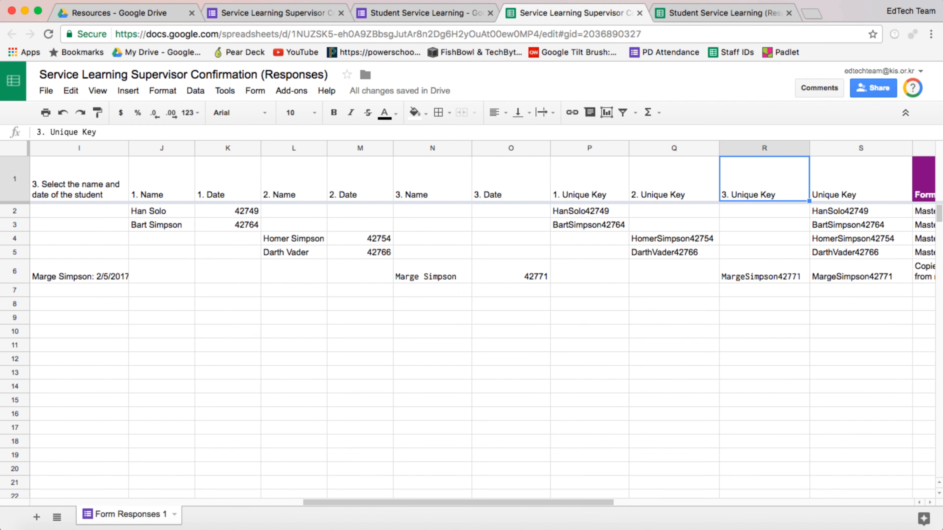
pyautogui.click(861, 211)
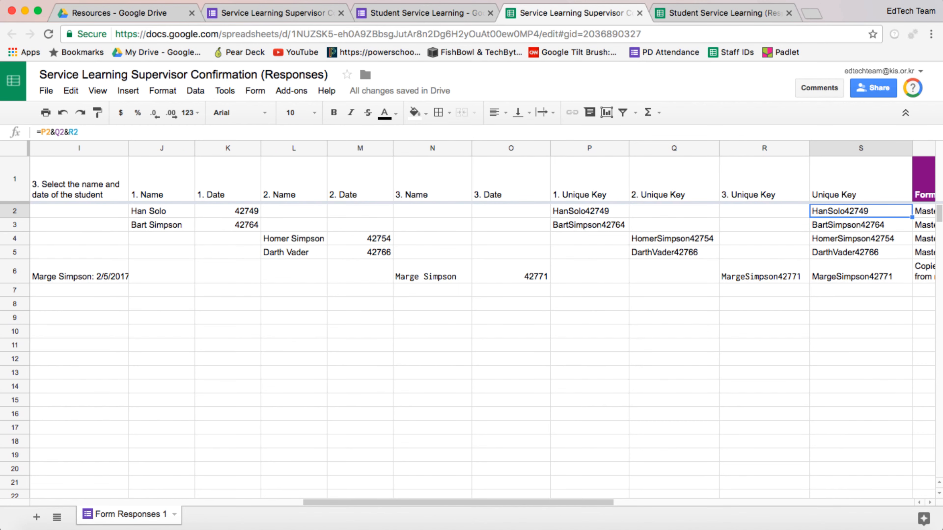
# - Compare the imported columns of the Supervisor Form sheet with the supervisor confirmation source columns up to column Z
pyautogui.click(721, 13)
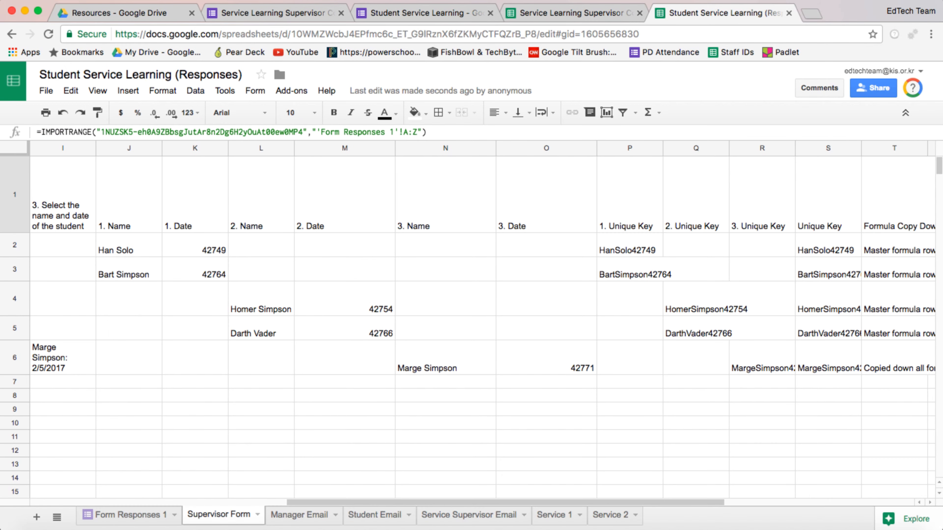
pyautogui.hscroll(-10, 482, 319)
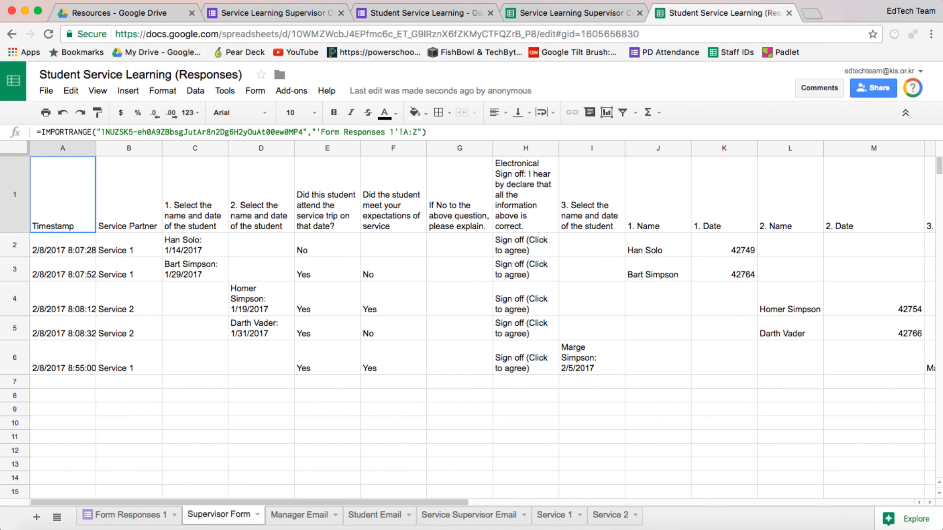
pyautogui.click(572, 12)
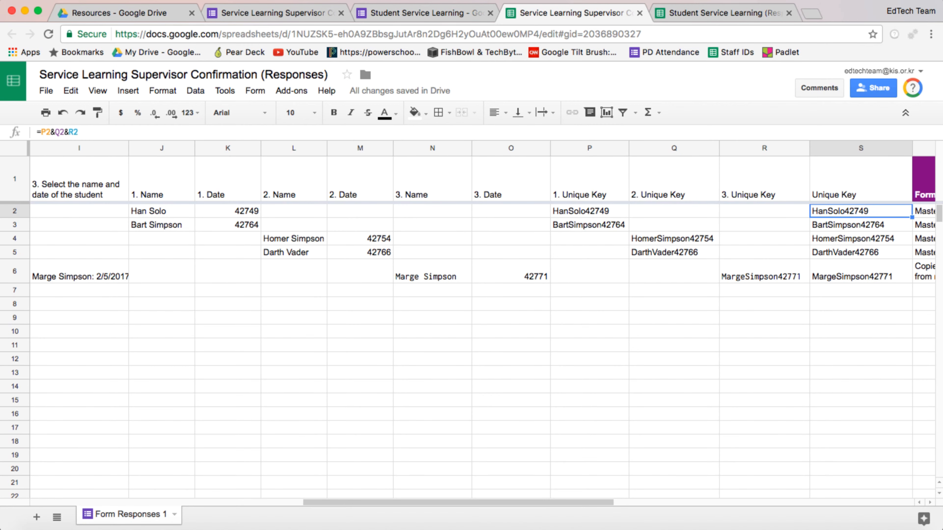
pyautogui.hscroll(10, 482, 316)
pyautogui.click(841, 149)
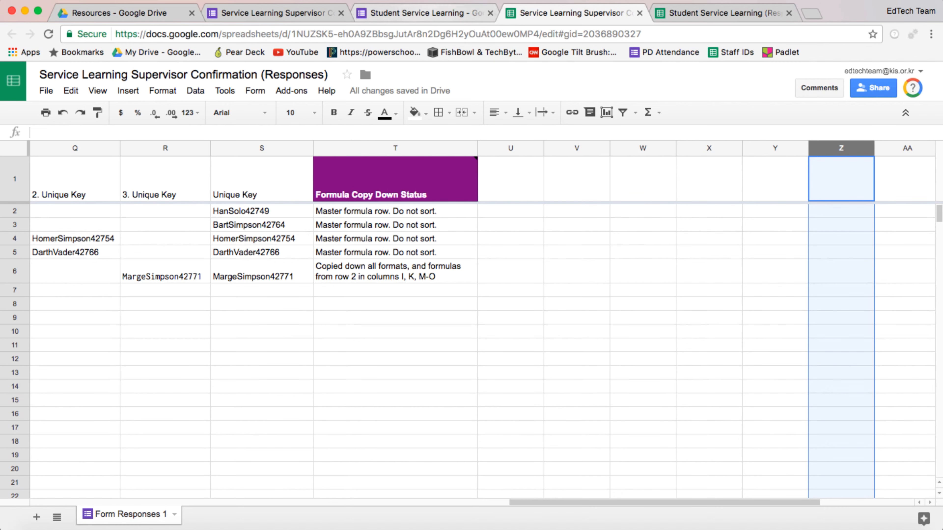
pyautogui.click(720, 13)
pyautogui.hscroll(5, 482, 316)
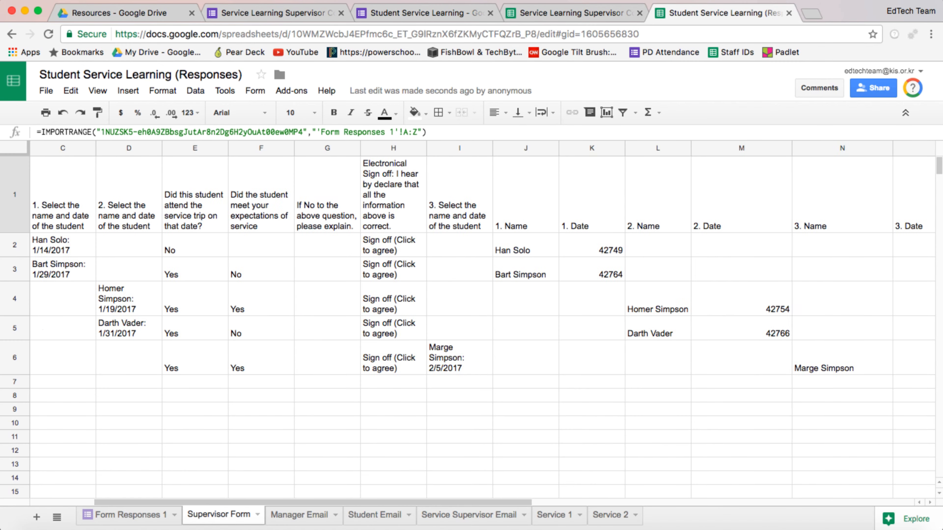
pyautogui.hscroll(5, 482, 316)
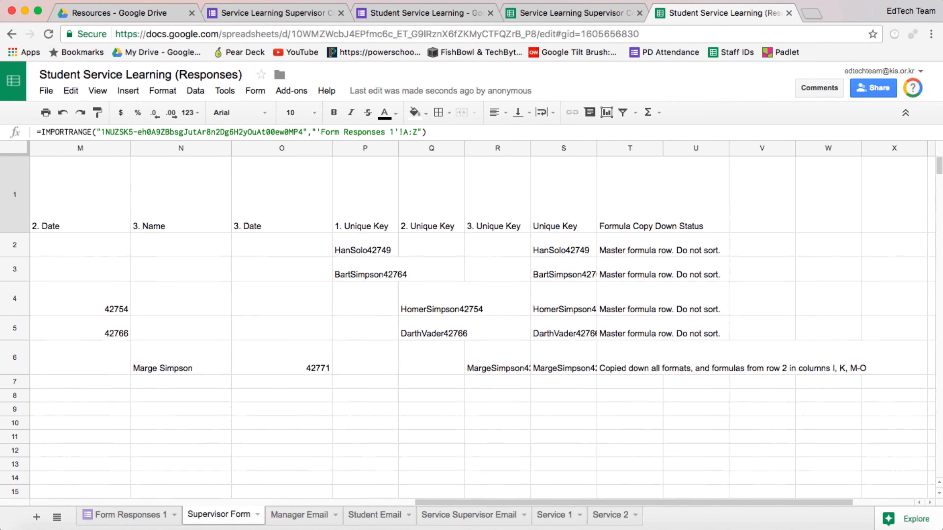
# - Examine the A:Z range of the IMPORTRANGE formula in the Supervisor Form sheet against the source spreadsheet's last used column
pyautogui.click(418, 133)
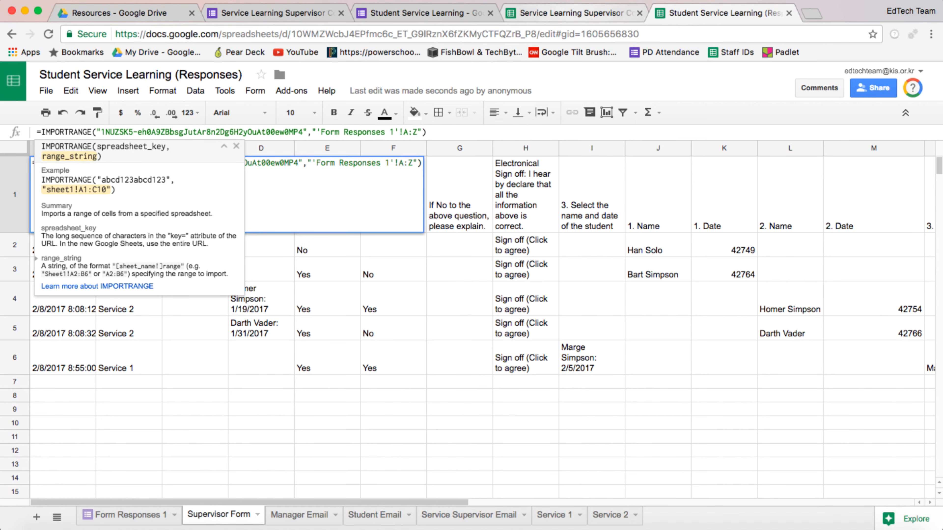
pyautogui.click(576, 13)
pyautogui.click(427, 148)
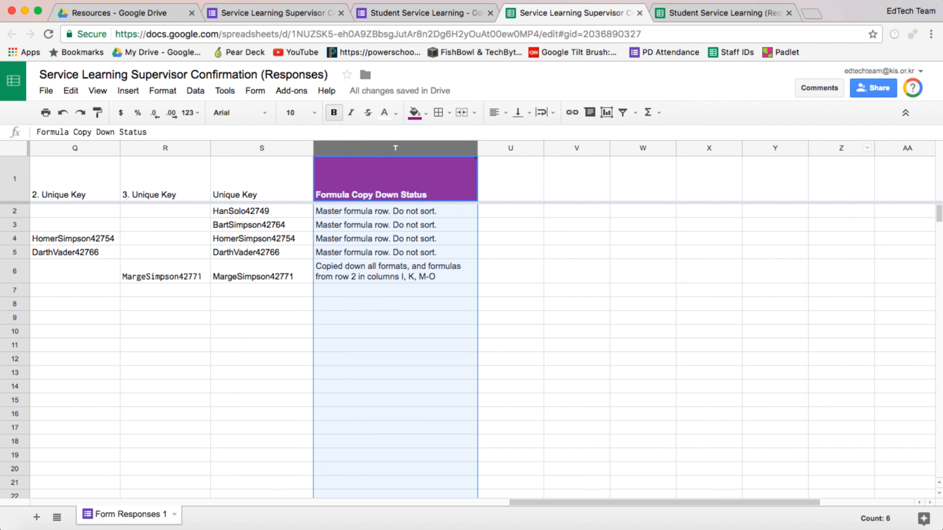
pyautogui.click(854, 148)
pyautogui.click(724, 14)
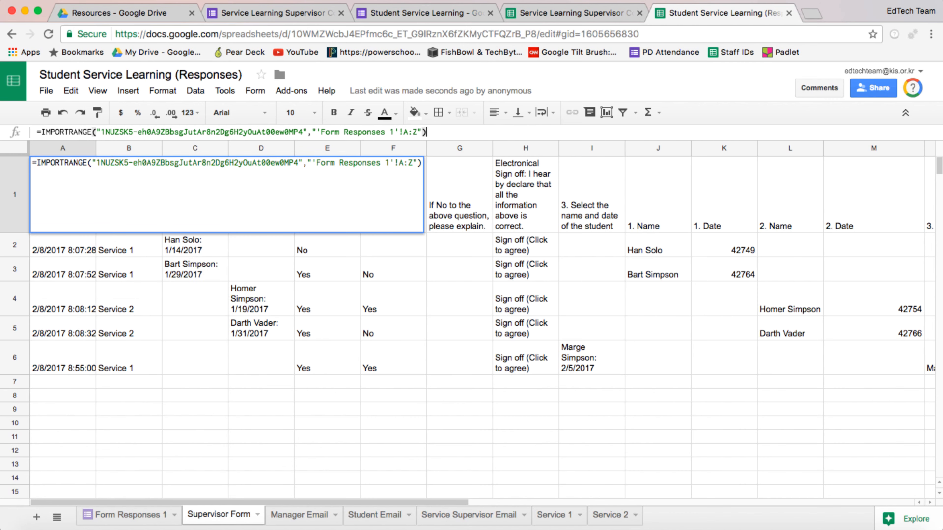
pyautogui.click(460, 186)
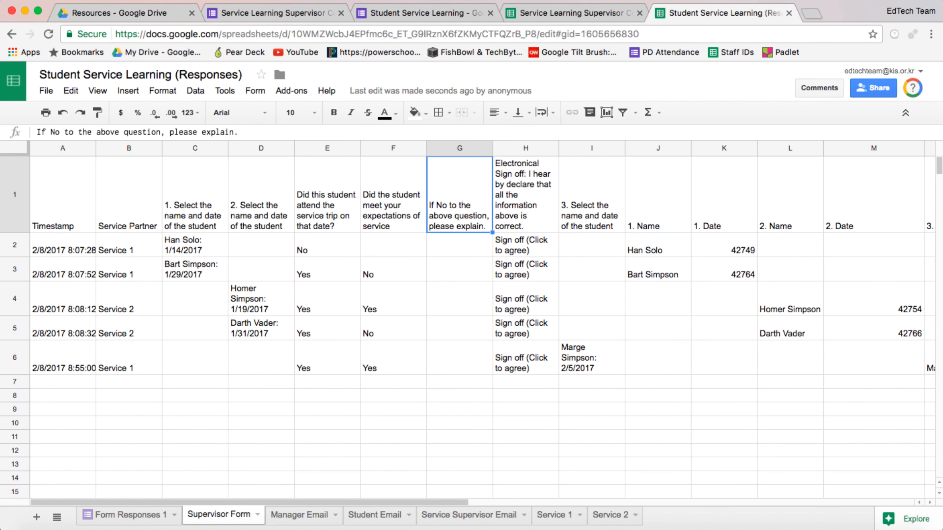
pyautogui.hscroll(10, 482, 316)
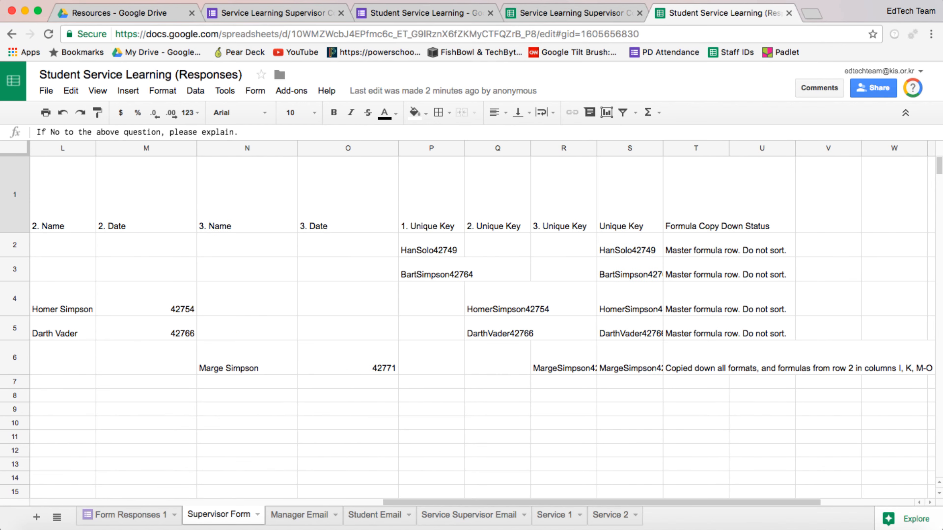
pyautogui.hscroll(-6, 483, 316)
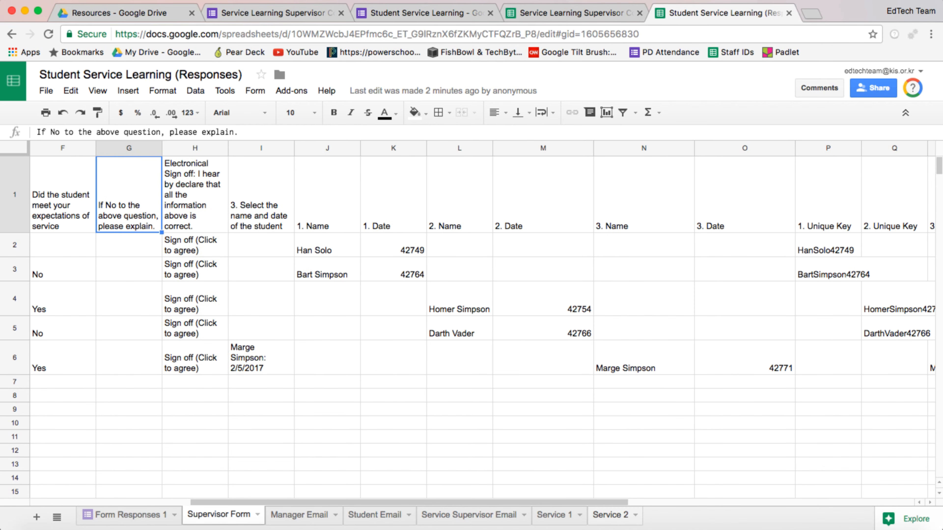
# - Duplicate the Service 2 sheet in the Student Service Learning (Responses) spreadsheet and rename the copy "Service 3"
pyautogui.click(610, 515)
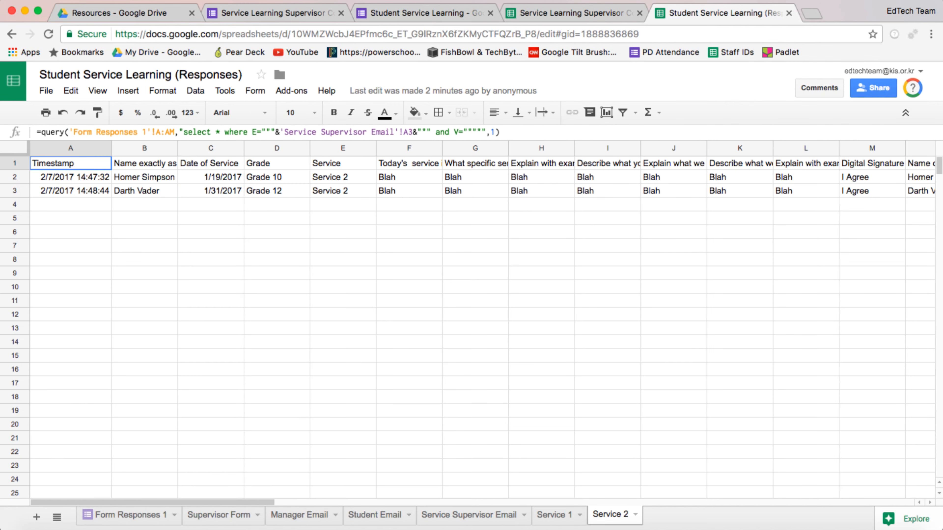
pyautogui.hscroll(7, 483, 315)
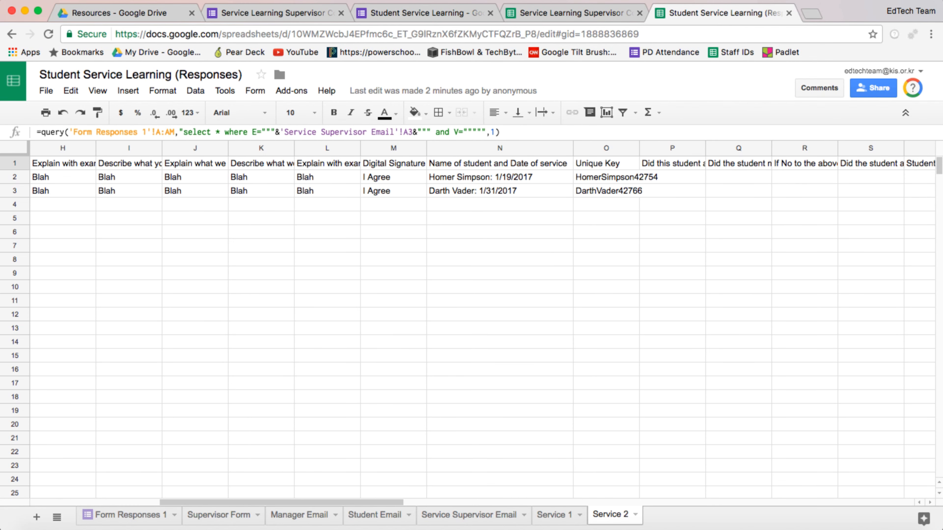
pyautogui.hscroll(-7, 483, 316)
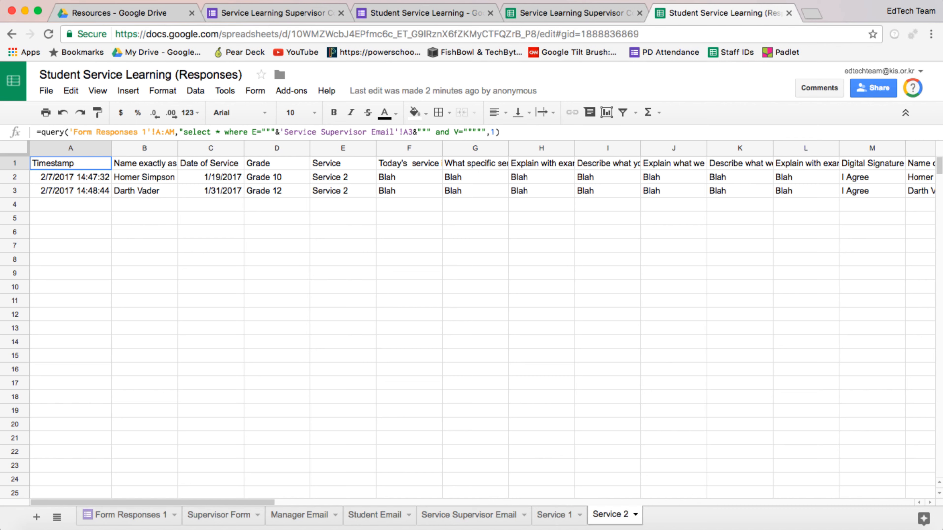
pyautogui.click(636, 514)
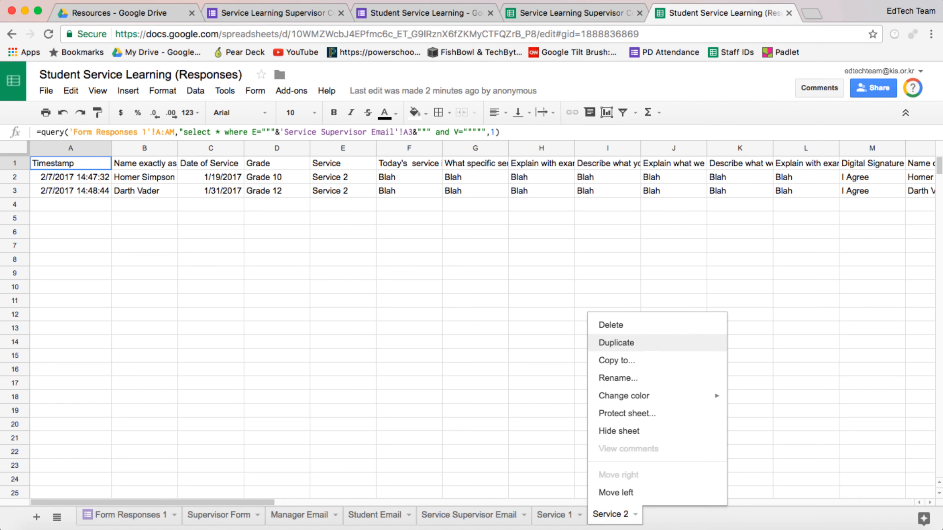
pyautogui.click(616, 342)
pyautogui.click(716, 514)
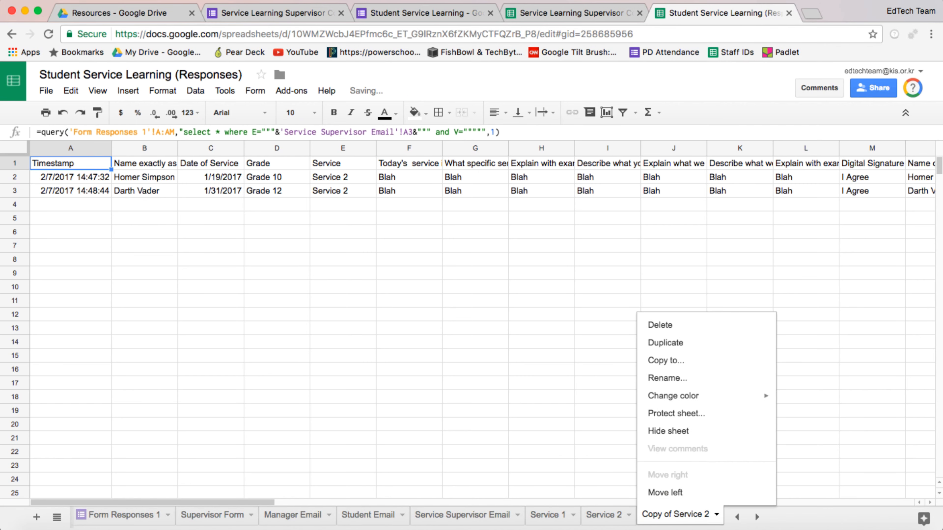
pyautogui.click(668, 378)
pyautogui.write('S')
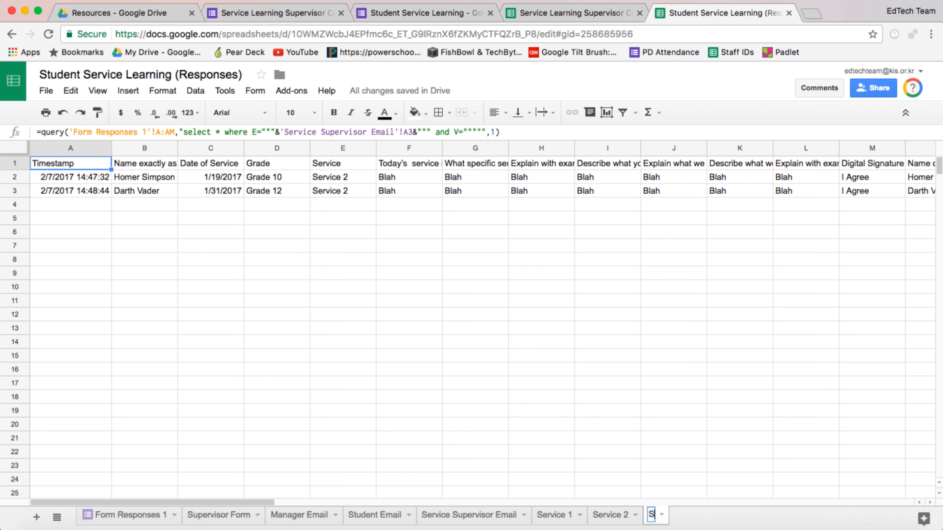
pyautogui.write('ervice 3')
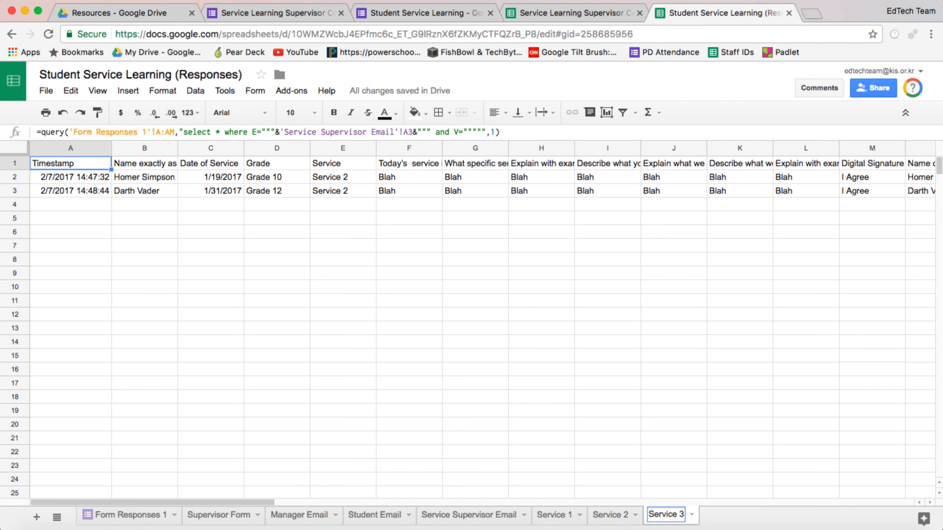
pyautogui.click(740, 342)
# - Add a Service 3 row to the Service Supervisor Email sheet, copying the supervisor's email and name from Service 2 and entering service number 3
pyautogui.click(80, 163)
pyautogui.click(469, 515)
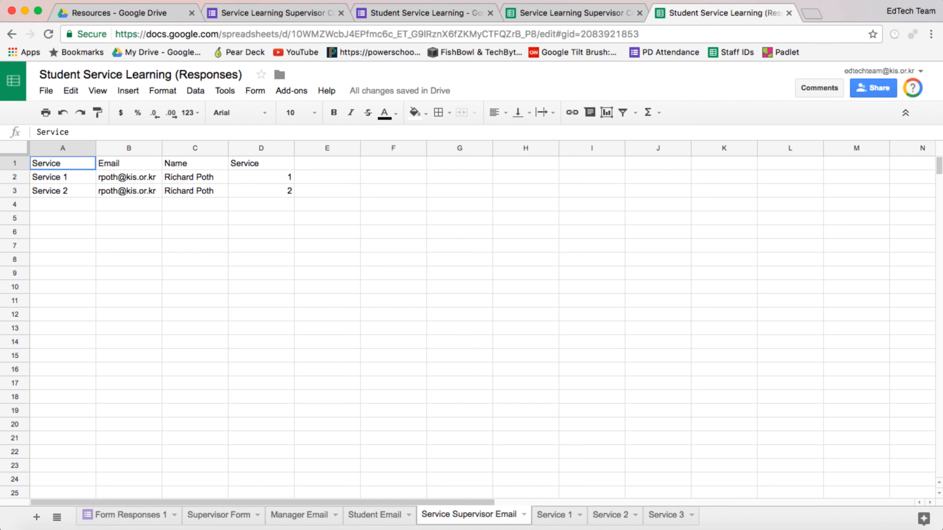
pyautogui.doubleClick(63, 205)
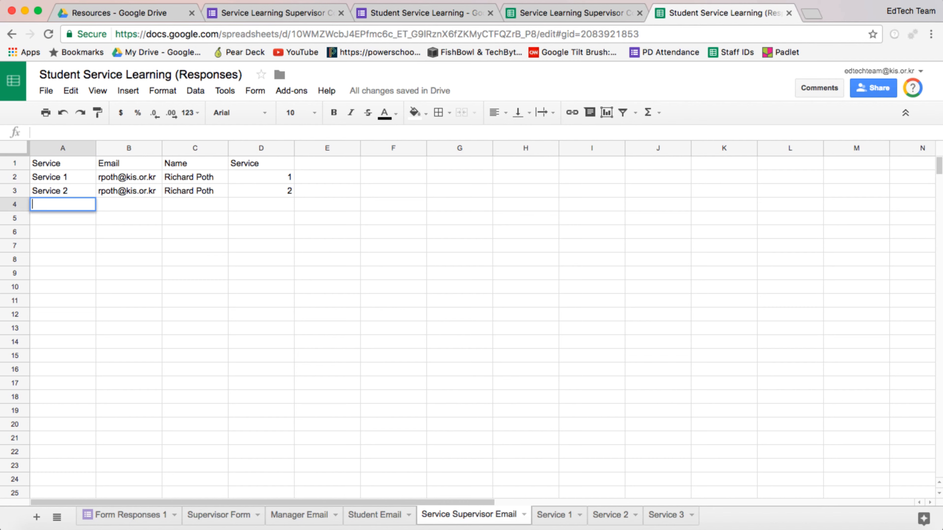
pyautogui.write('Service 3')
pyautogui.press('Tab')
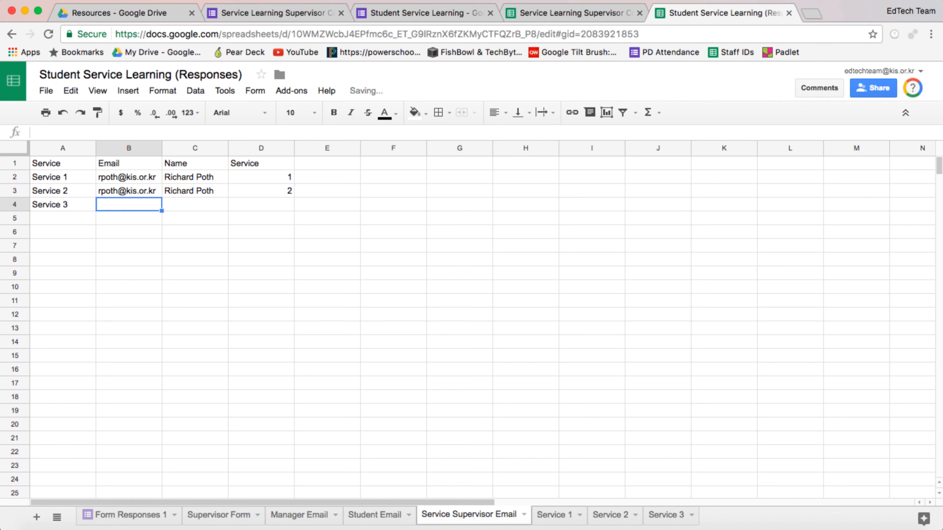
pyautogui.moveTo(126, 190); pyautogui.dragTo(234, 212)
pyautogui.click(245, 205)
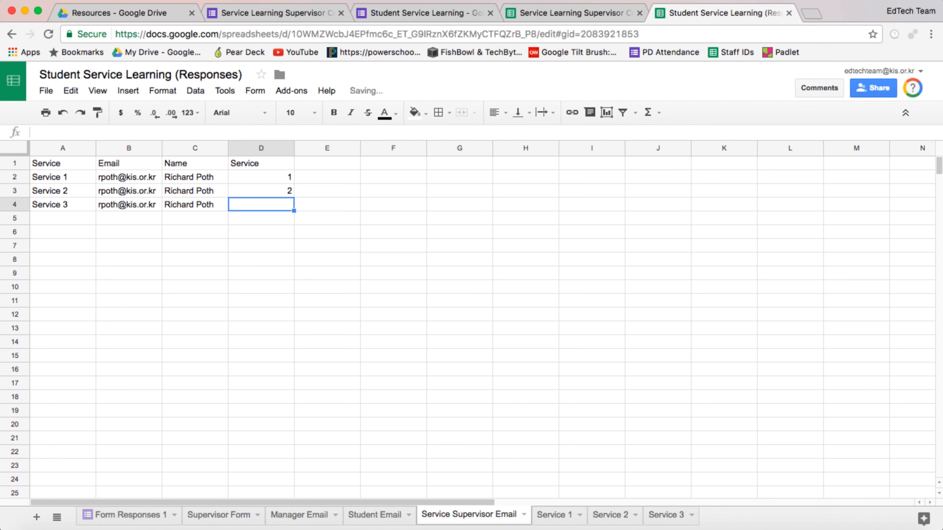
pyautogui.write('3')
pyautogui.click(261, 231)
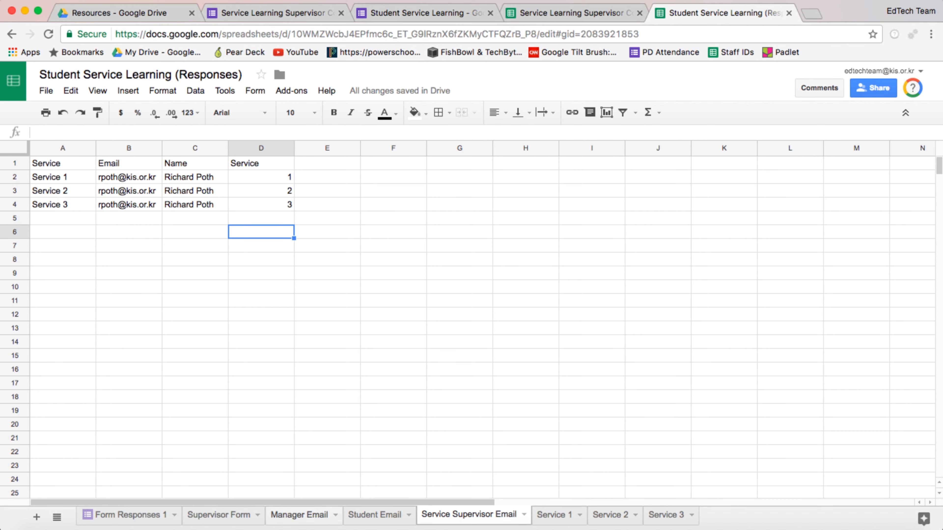
# - Add a Service 3 row to the Manager Email sheet, copying the manager's email and name down from the Service 2 row
pyautogui.click(300, 515)
pyautogui.click(92, 204)
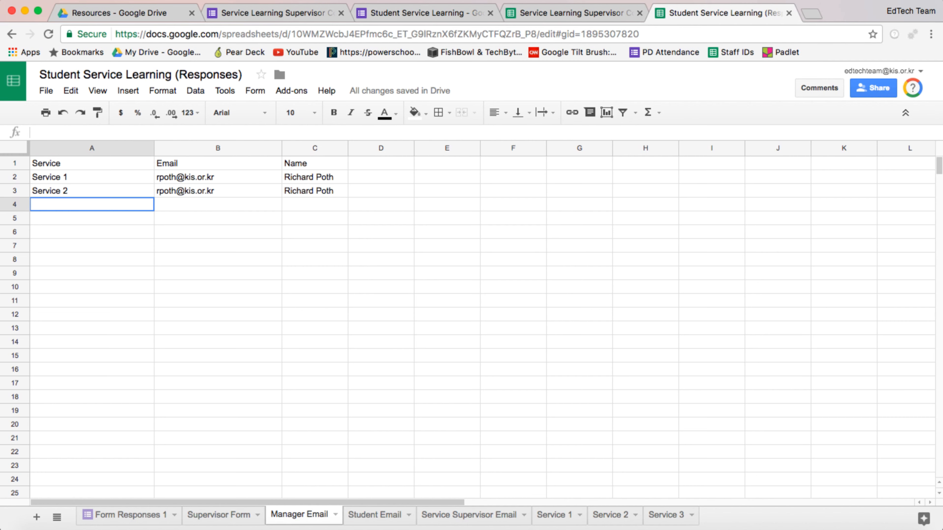
pyautogui.write('Service 3')
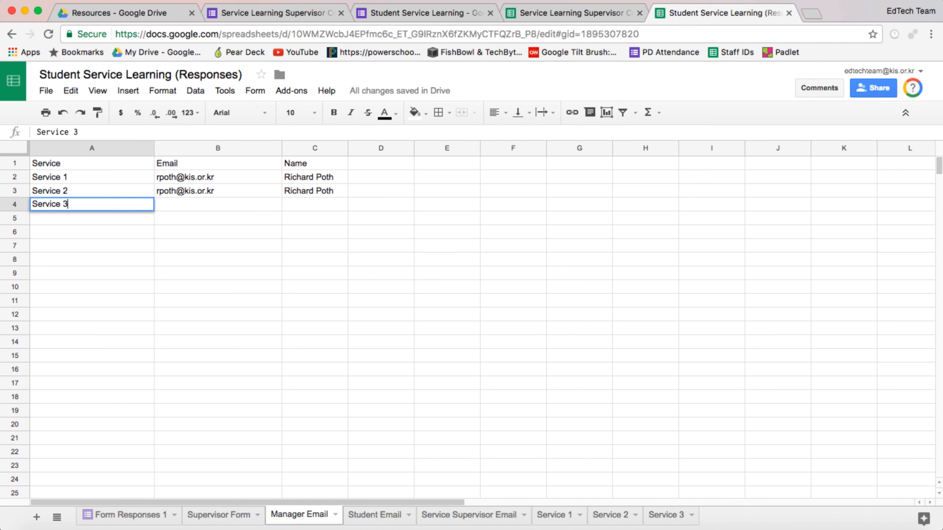
pyautogui.press('Tab')
pyautogui.moveTo(218, 191); pyautogui.dragTo(347, 206)
# - Change the Service 3 sheet's QUERY formula to reference cell A4 of the Service Supervisor Email sheet
pyautogui.click(469, 516)
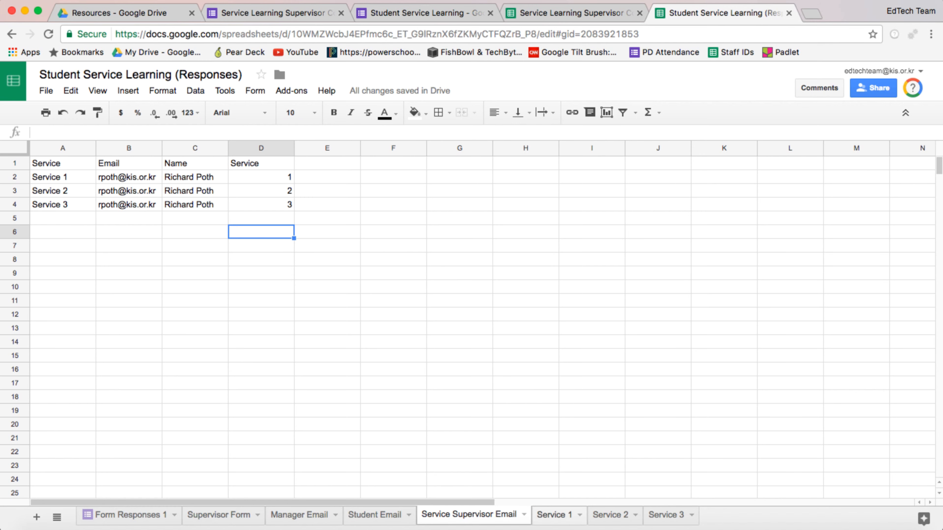
pyautogui.click(666, 516)
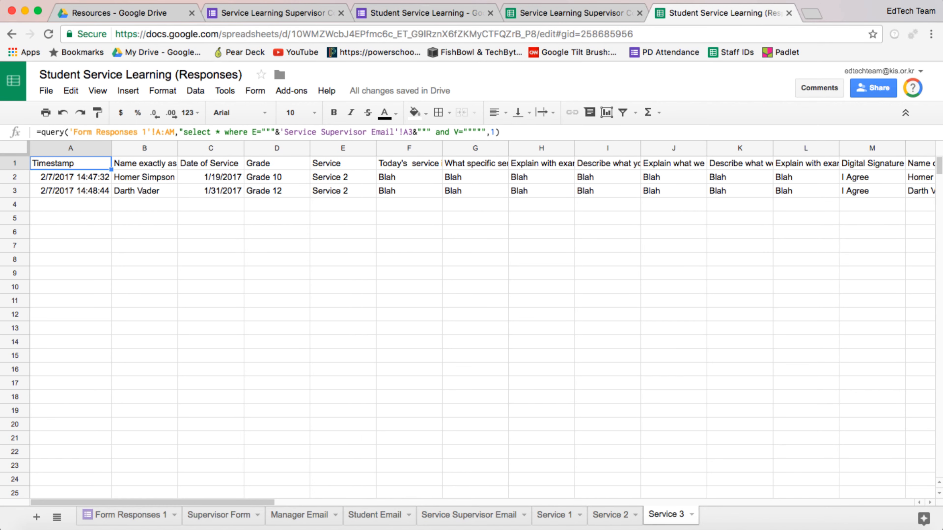
pyautogui.click(469, 515)
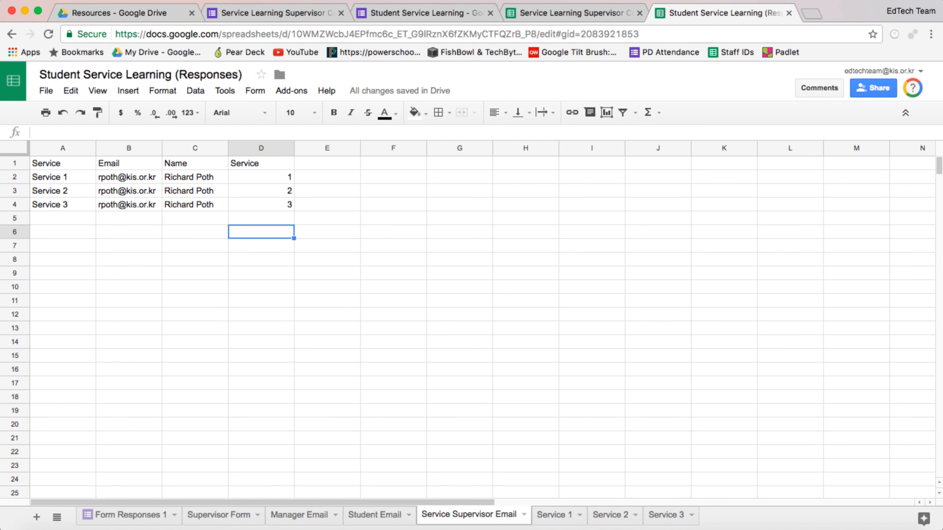
pyautogui.click(63, 205)
pyautogui.click(667, 515)
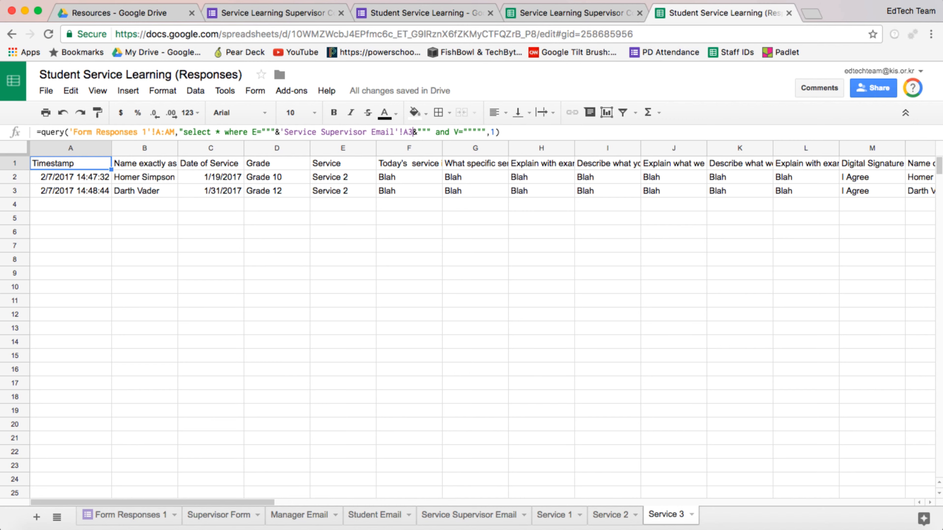
pyautogui.click(413, 132)
pyautogui.press('BackSpace')
pyautogui.write('4')
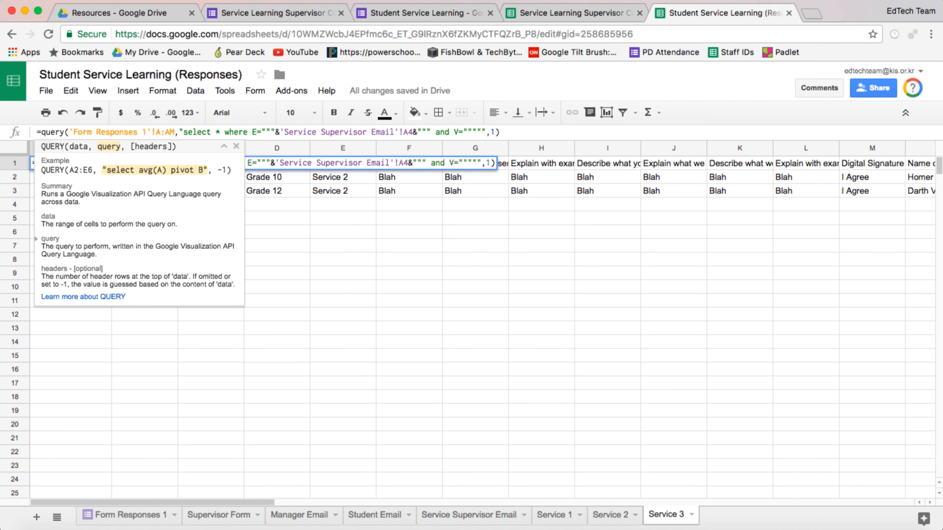
pyautogui.press('Return')
pyautogui.hscroll(5, 471, 320)
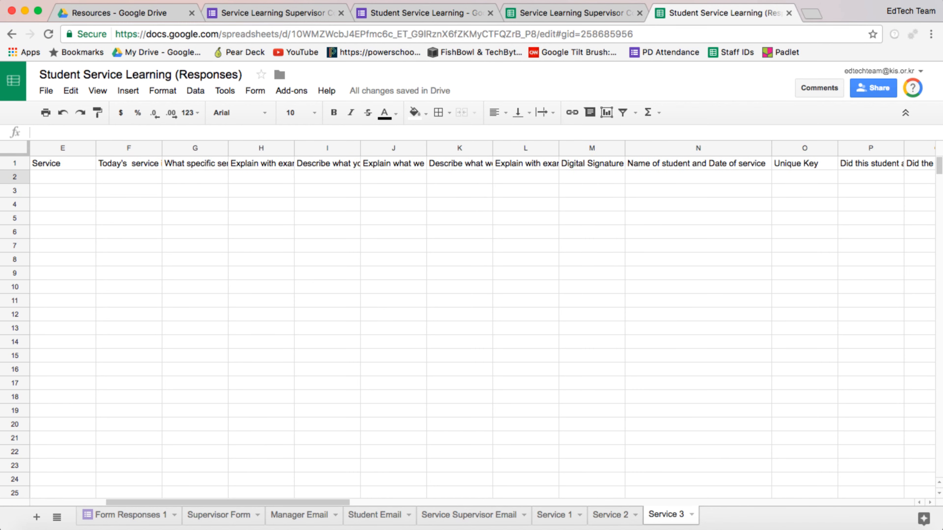
pyautogui.hscroll(5, 483, 319)
pyautogui.hscroll(-10, 482, 319)
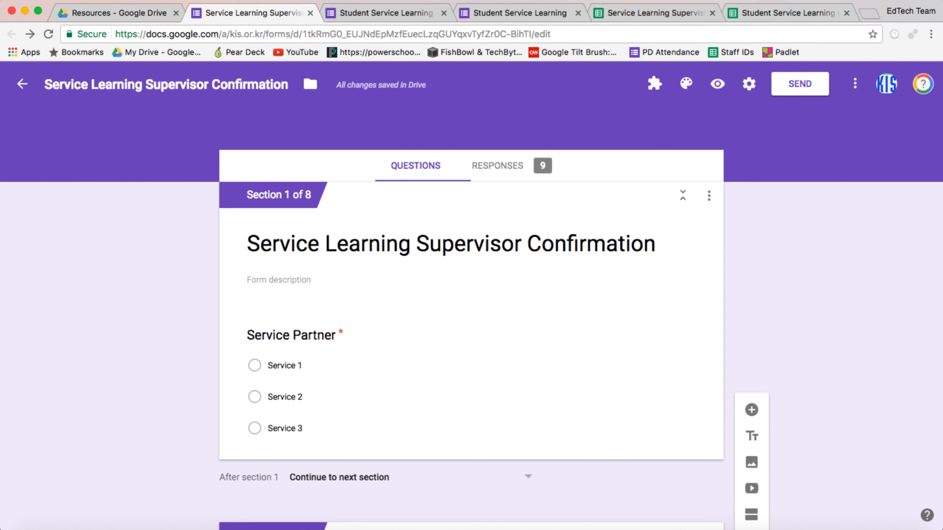
# - Switch to the Service Learning Supervisor Confirmation form and launch the formRanger add-on
pyautogui.scroll(-15, 471, 334)
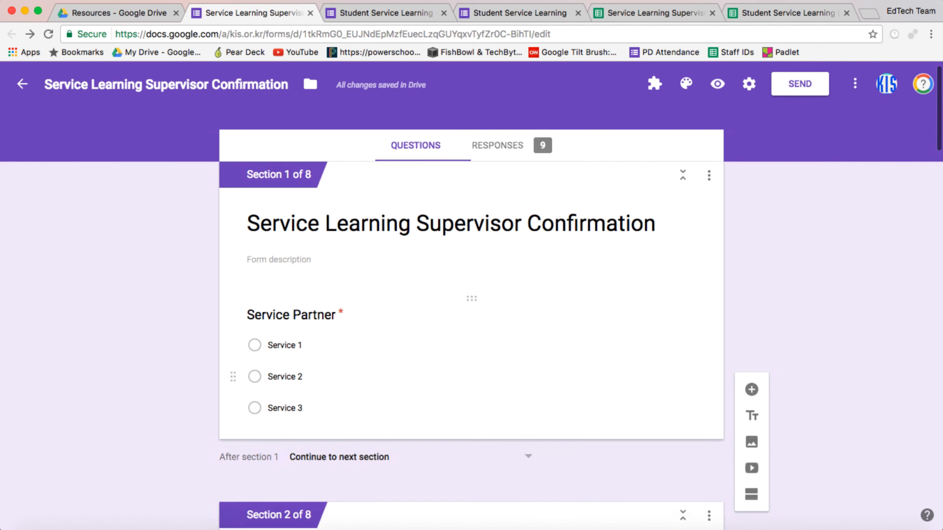
pyautogui.scroll(-12, 471, 334)
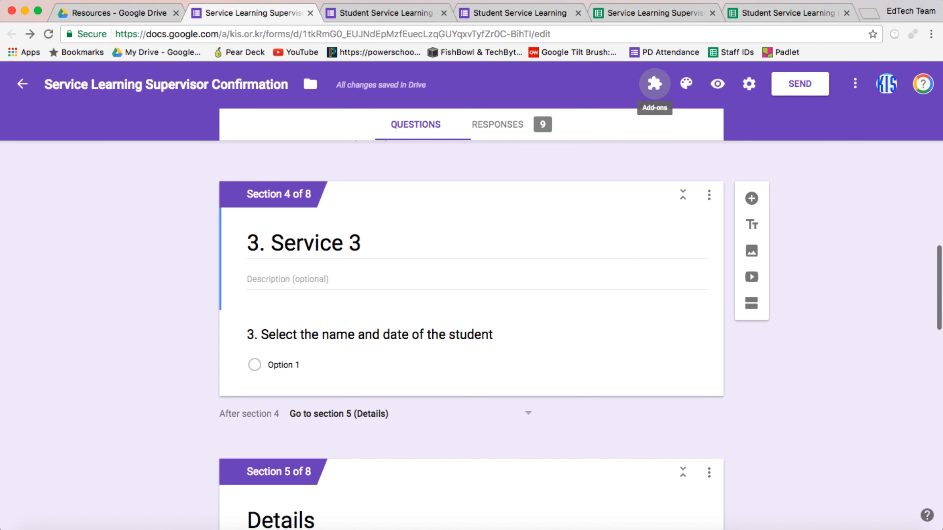
pyautogui.click(654, 84)
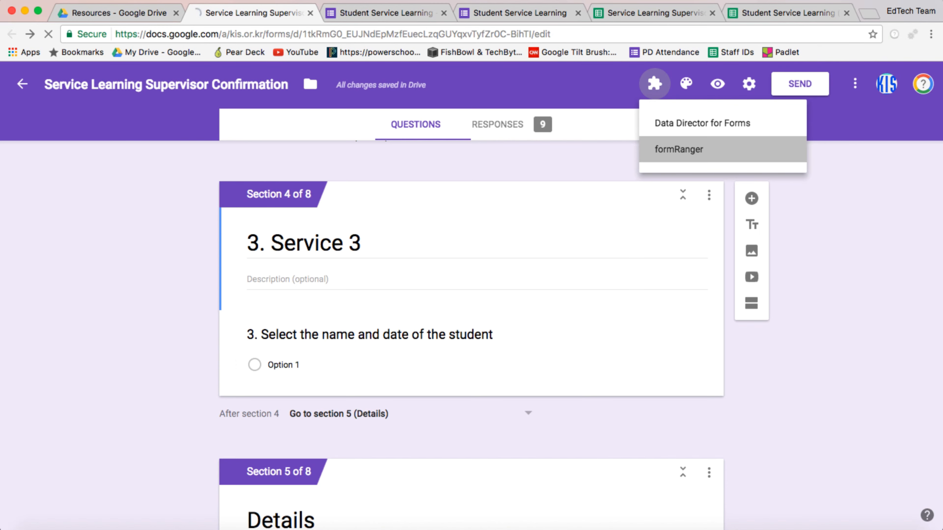
pyautogui.click(679, 149)
pyautogui.click(437, 149)
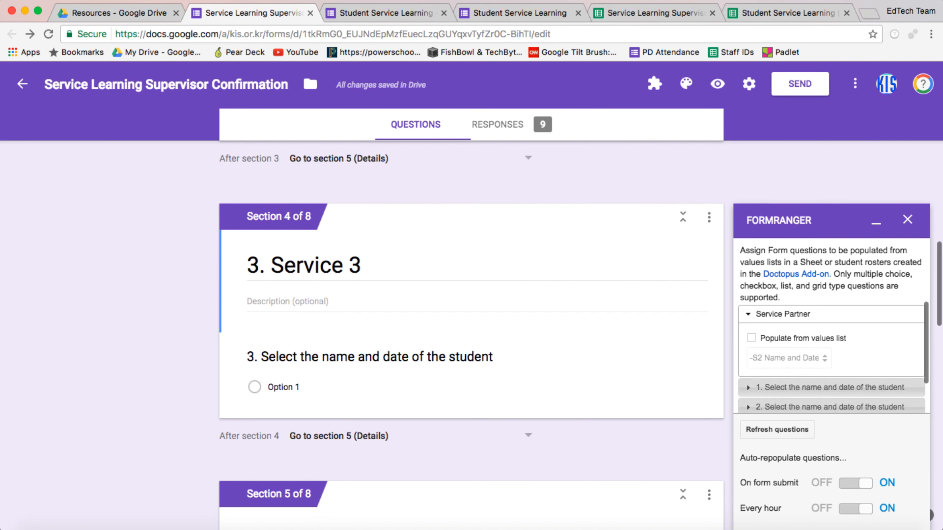
# - Set "3. Select the name and date of the student" to populate from a values list and start a new values list
pyautogui.scroll(-3, 832, 357)
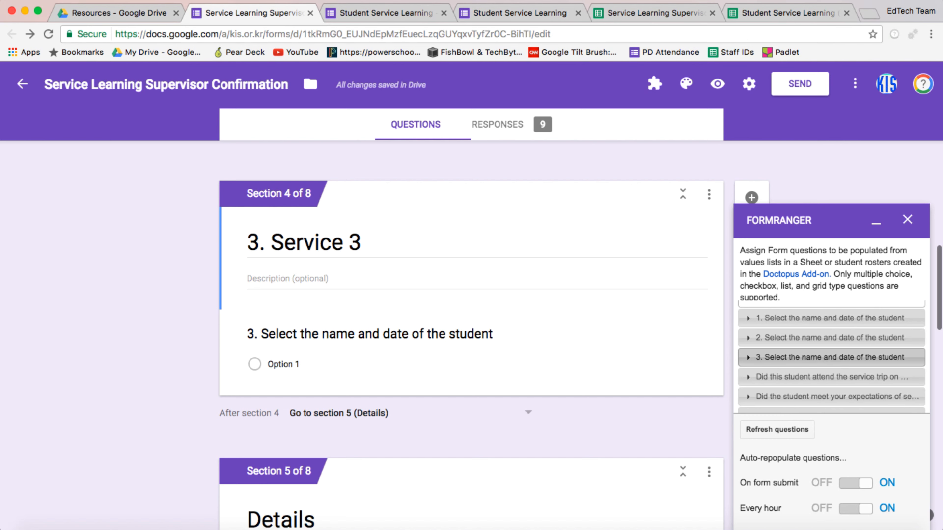
pyautogui.click(831, 357)
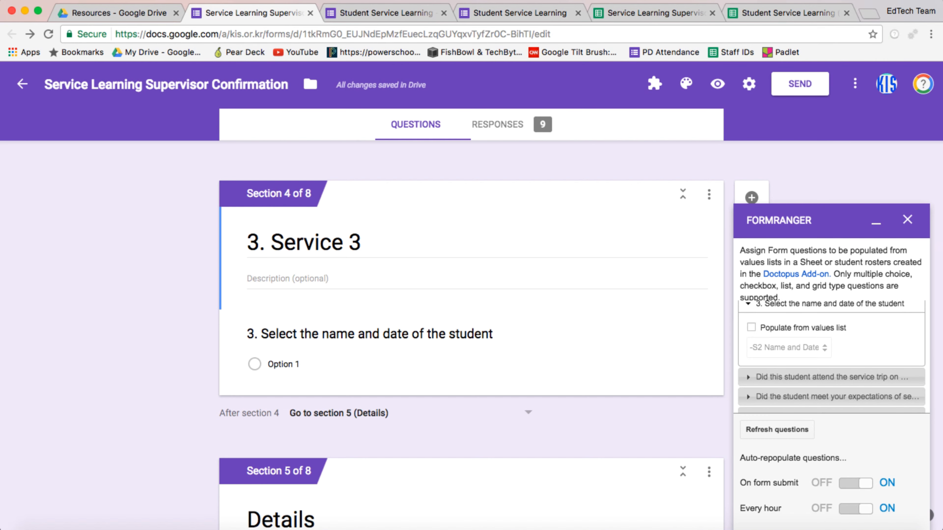
pyautogui.click(752, 327)
pyautogui.click(789, 347)
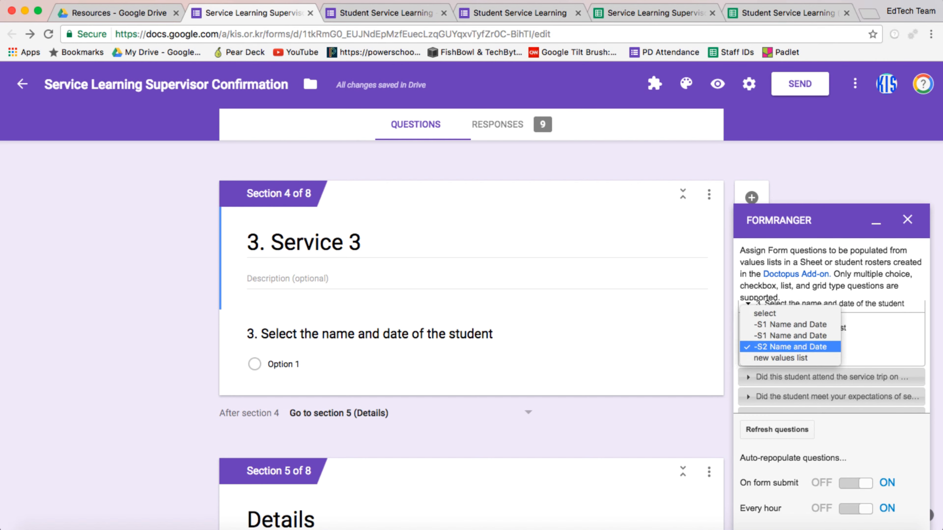
pyautogui.press('Return')
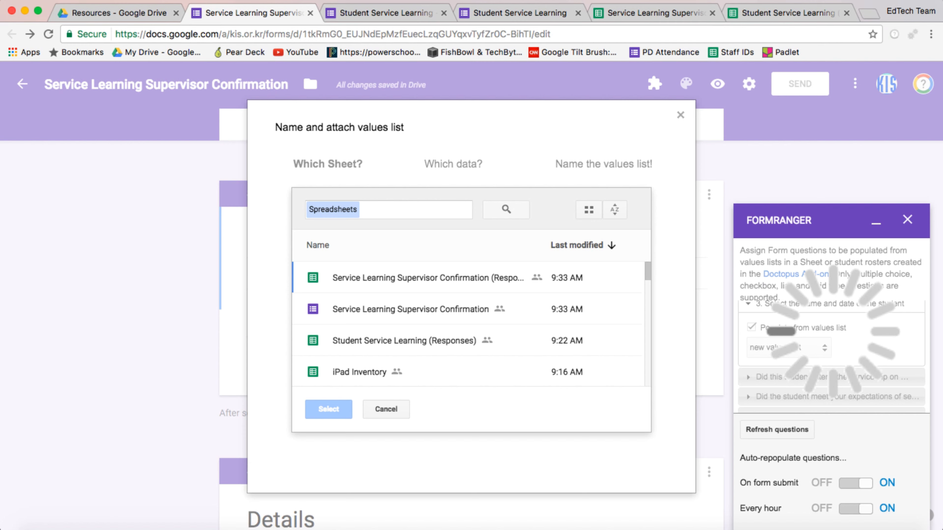
# - Source the values list from Student Service Learning (Responses), sheet Service 3, column "Name of student and Date of service"
pyautogui.click(404, 341)
pyautogui.click(328, 409)
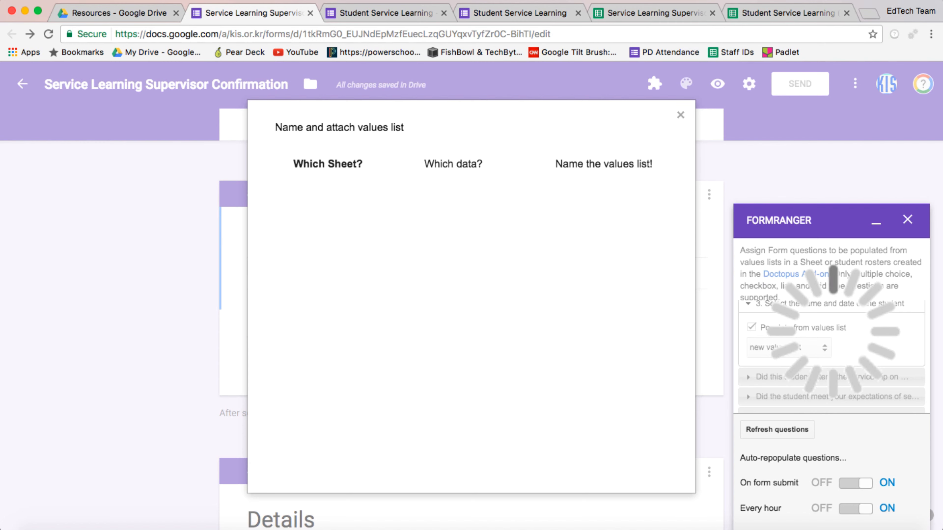
pyautogui.click(353, 239)
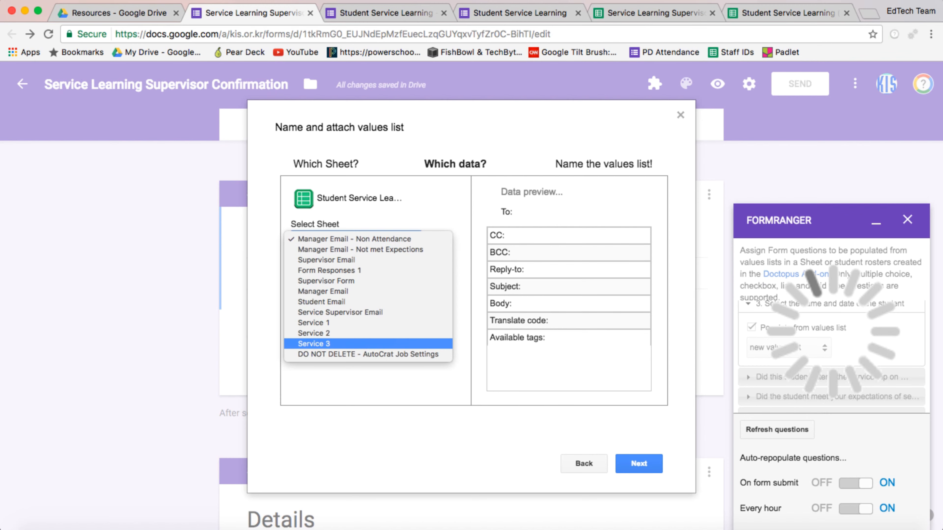
pyautogui.click(314, 344)
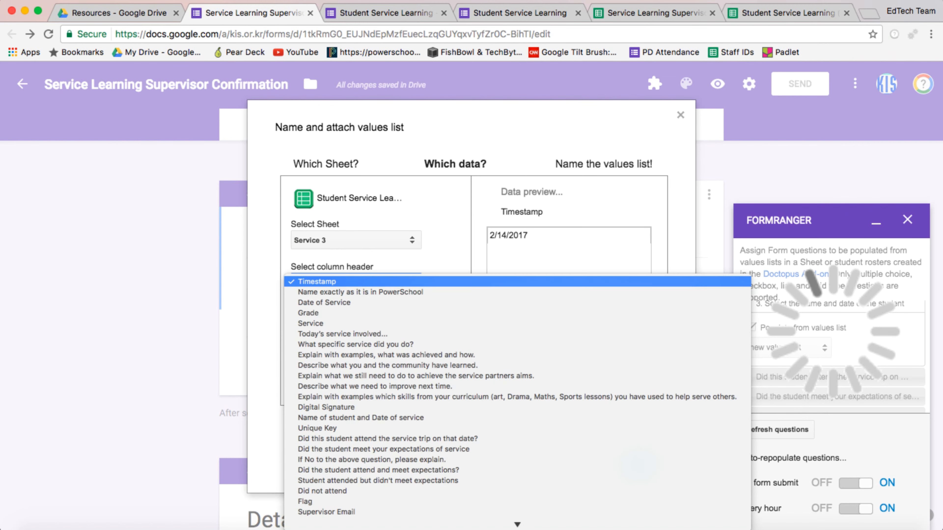
pyautogui.click(356, 283)
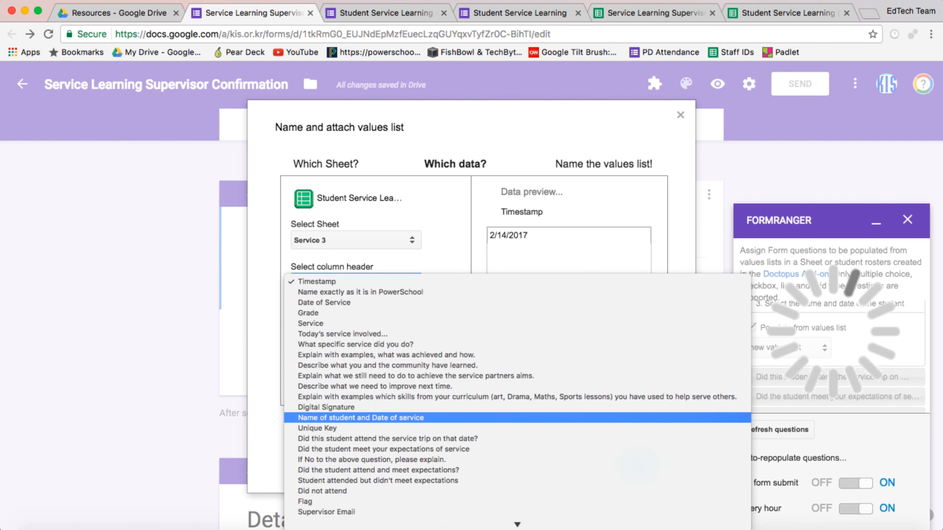
pyautogui.click(360, 418)
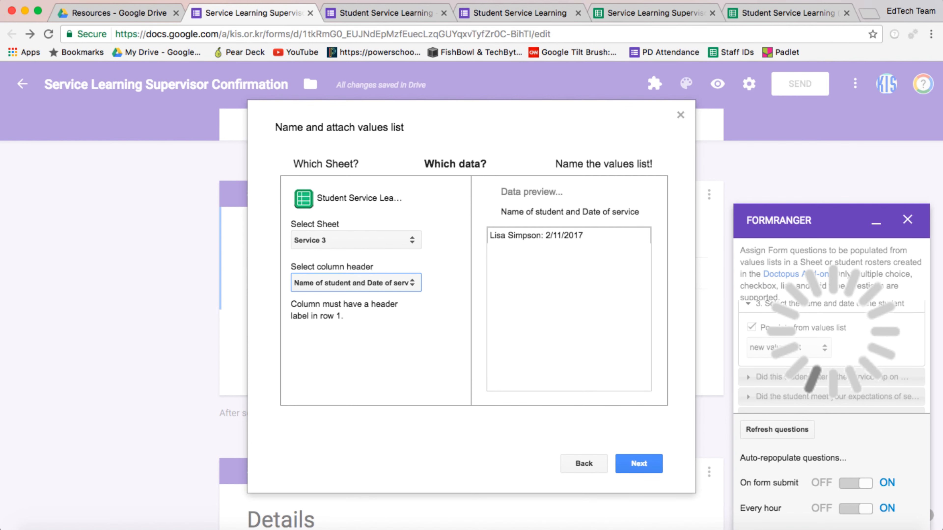
pyautogui.click(639, 463)
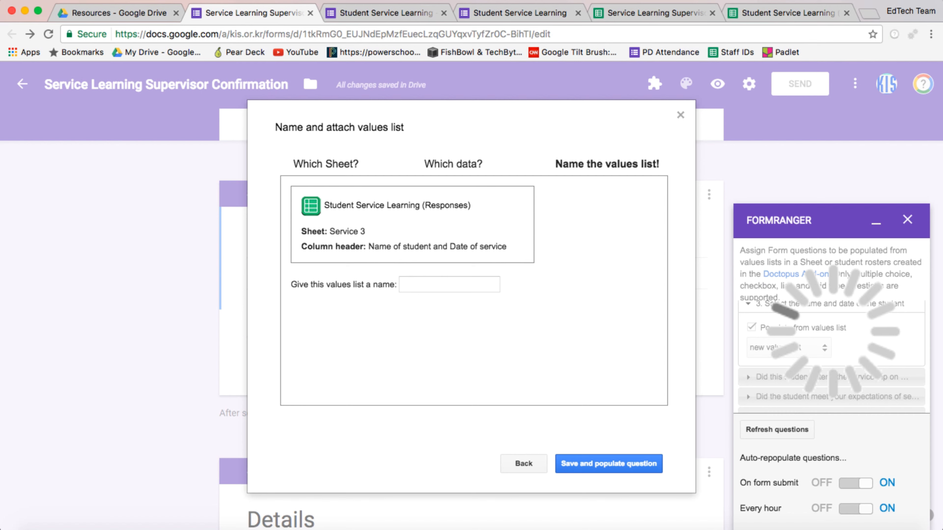
# - Name the values list "S3: Name and Date", save it and populate the question
pyautogui.click(449, 285)
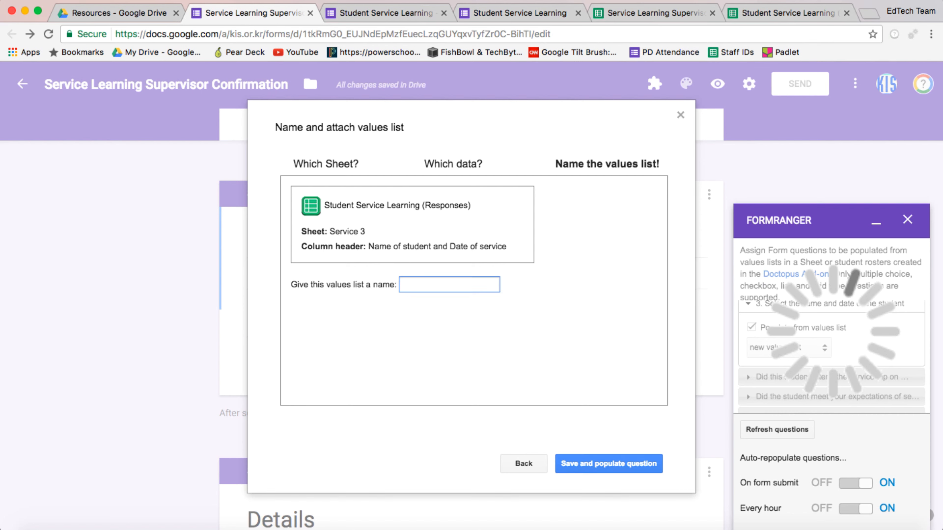
pyautogui.write('S3')
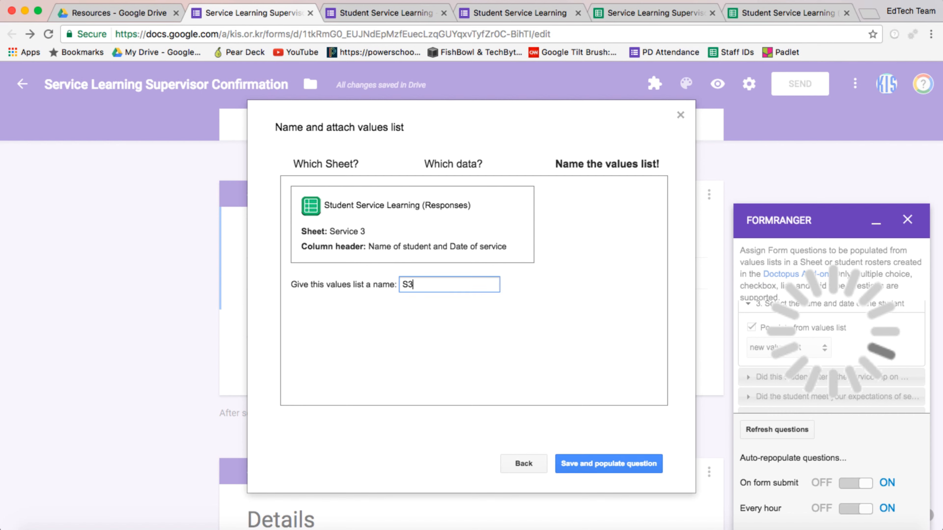
pyautogui.write(': Name')
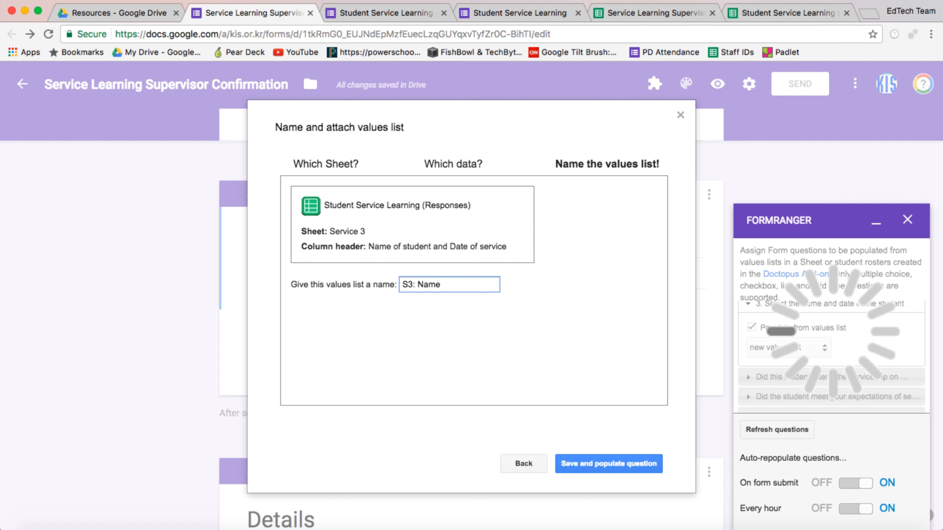
pyautogui.write(' and Date')
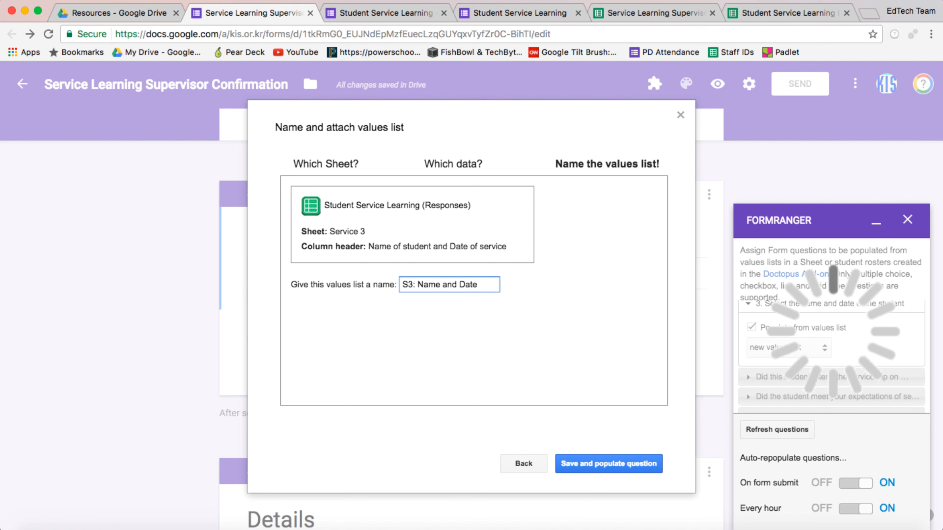
pyautogui.click(609, 464)
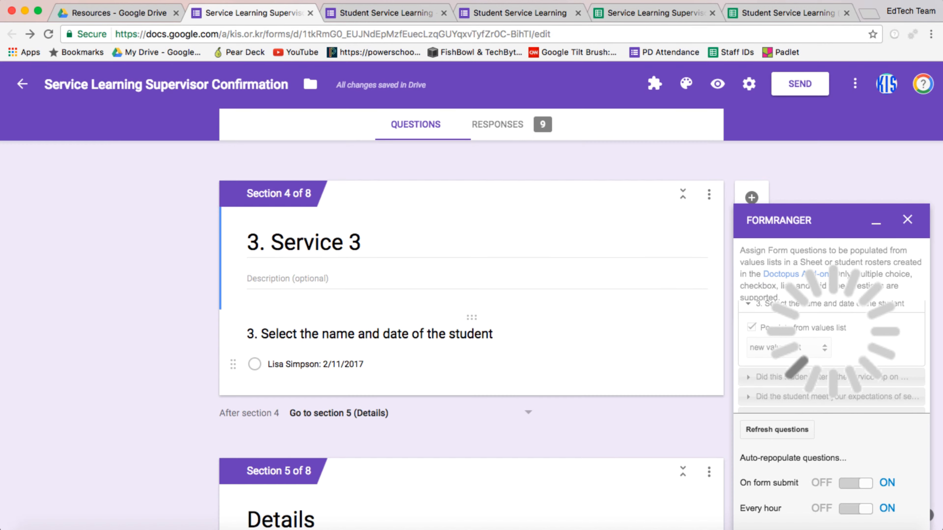